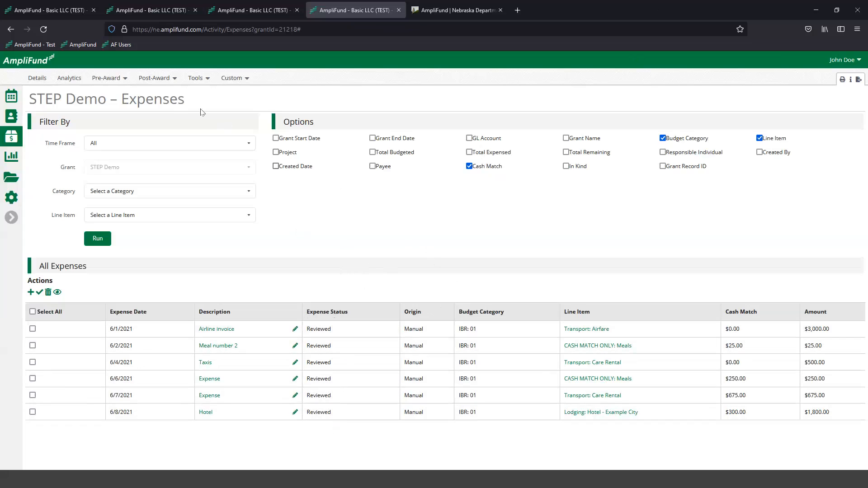
Create an expenses reporting period for the STEP Demo grant covering 06/01/2021-06/30/2021
left_click(155, 79)
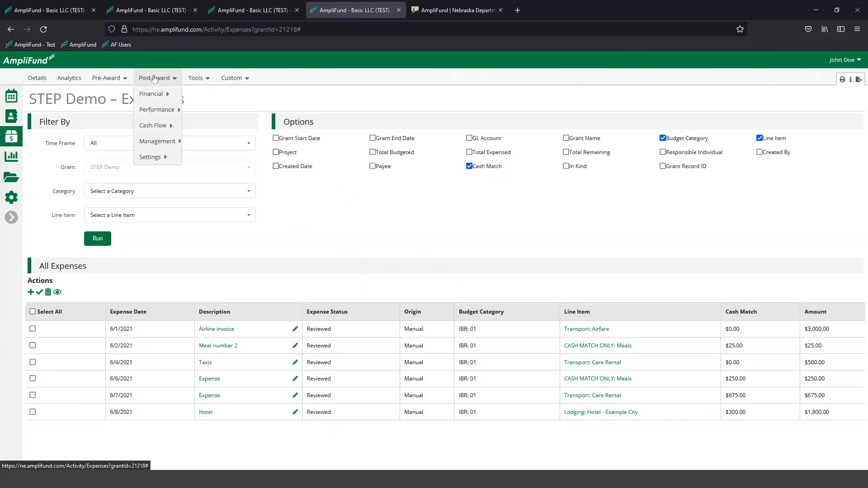
mouse_move(149, 141)
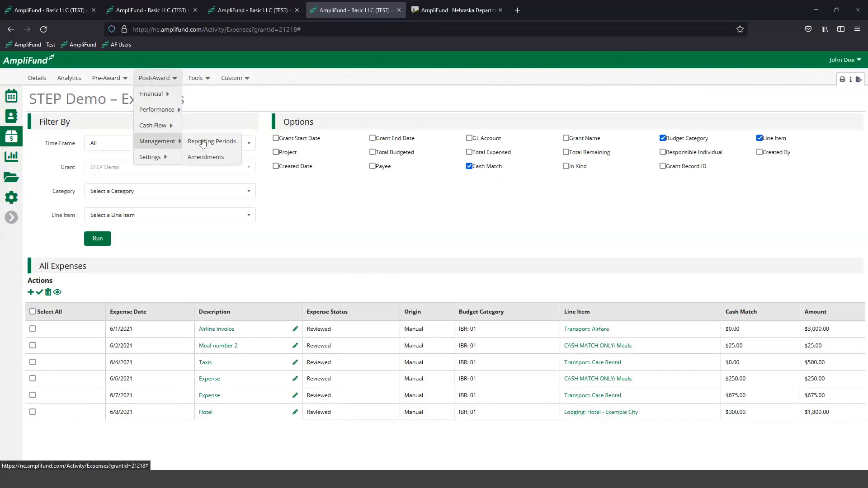
left_click(202, 143)
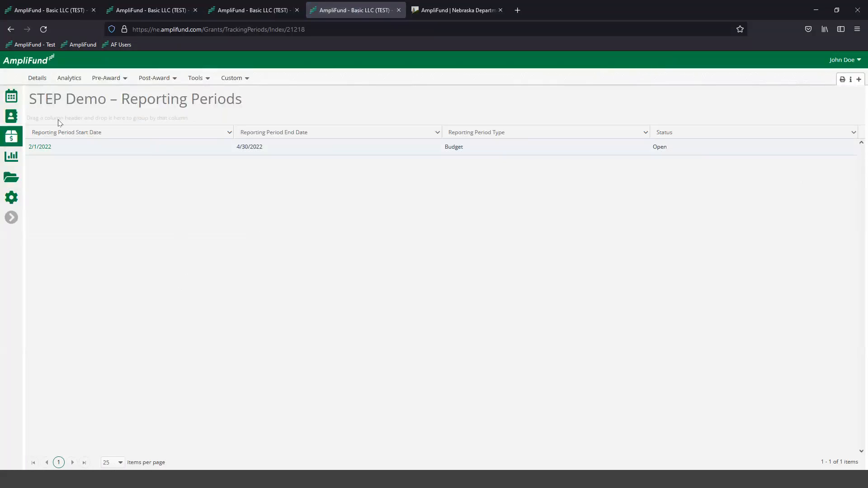
left_click(859, 79)
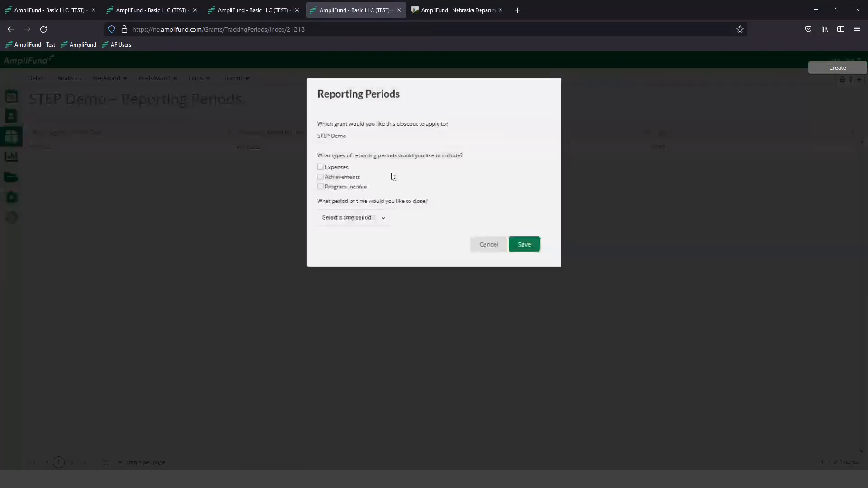
left_click(321, 168)
left_click(335, 209)
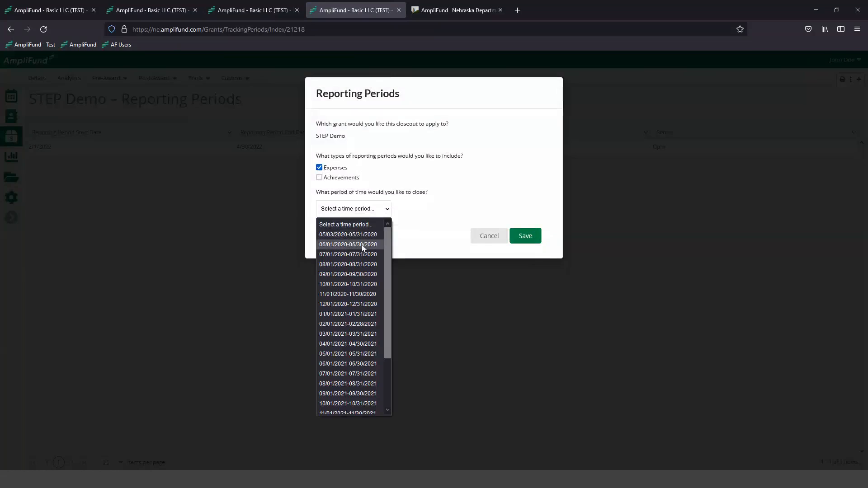
left_click(361, 365)
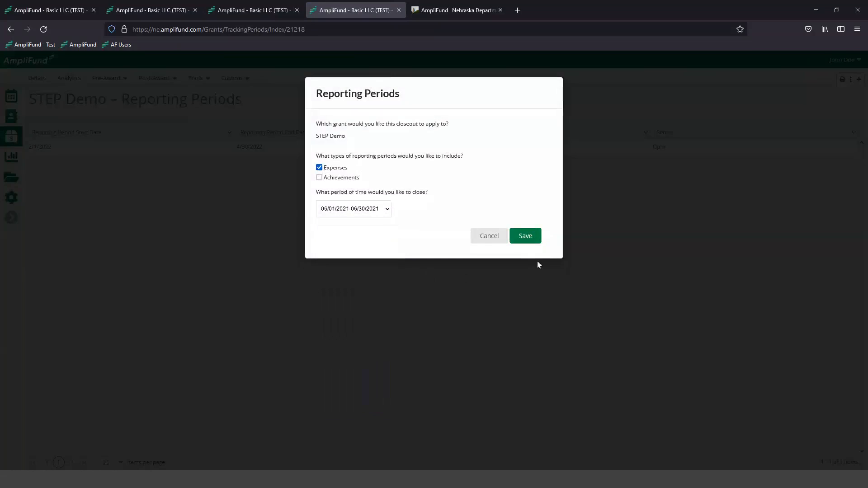
left_click(528, 237)
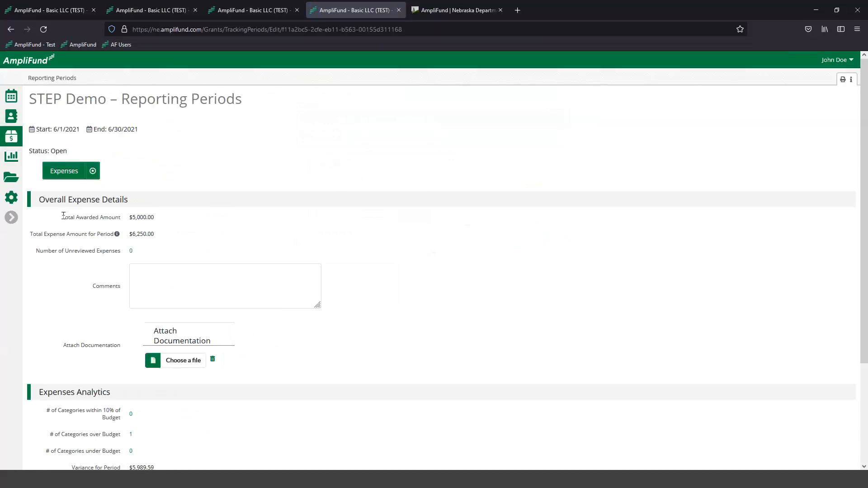
Examine the reporting period's overall expense details, including the total expense amount for the period and the comments field
scroll(90, 212, "down", 1)
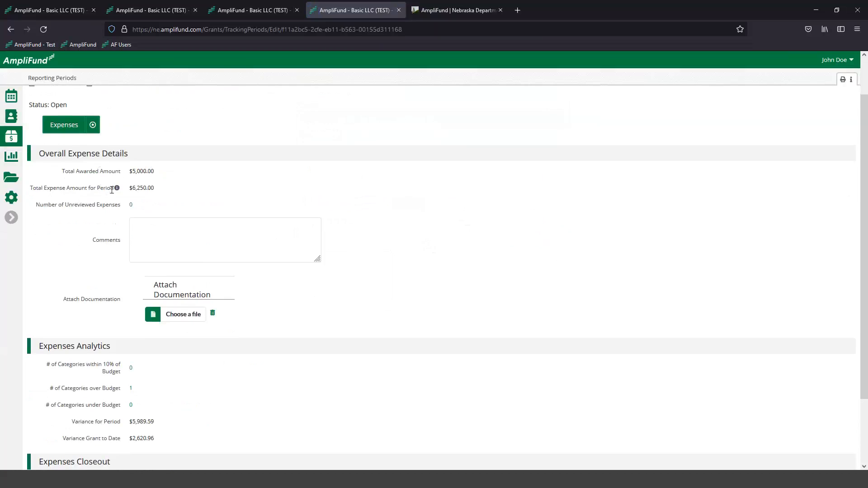
mouse_move(118, 189)
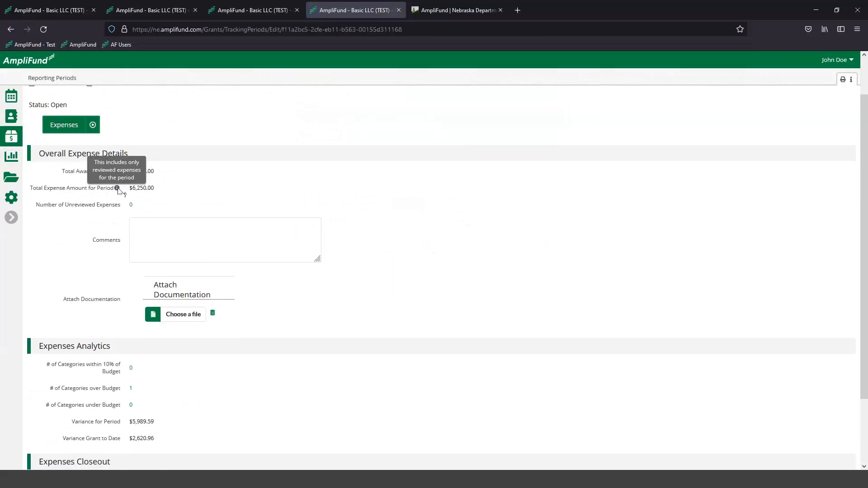
left_click_drag(156, 194, 132, 190)
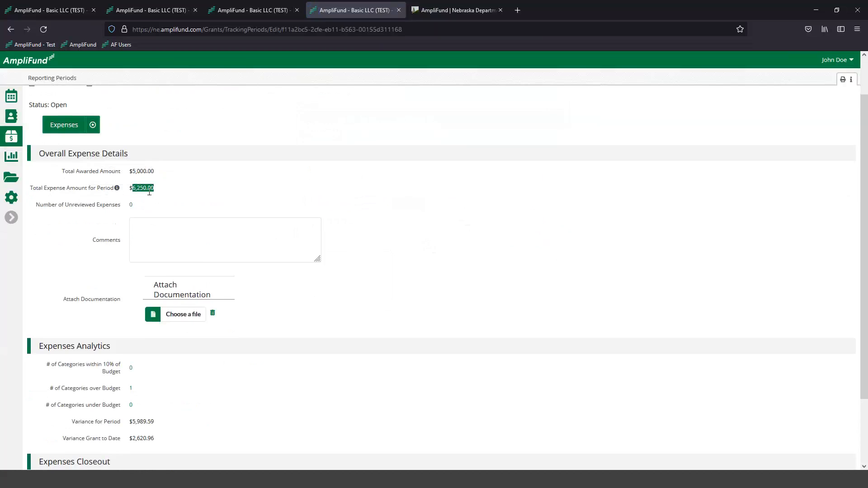
left_click(161, 191)
scroll(280, 222, "up", 1)
scroll(283, 213, "down", 1)
left_click(297, 258)
Examine the reporting period's attachment option, expenses analytics and the budgeted and total amounts in the expenses closeout
scroll(268, 314, "down", 2)
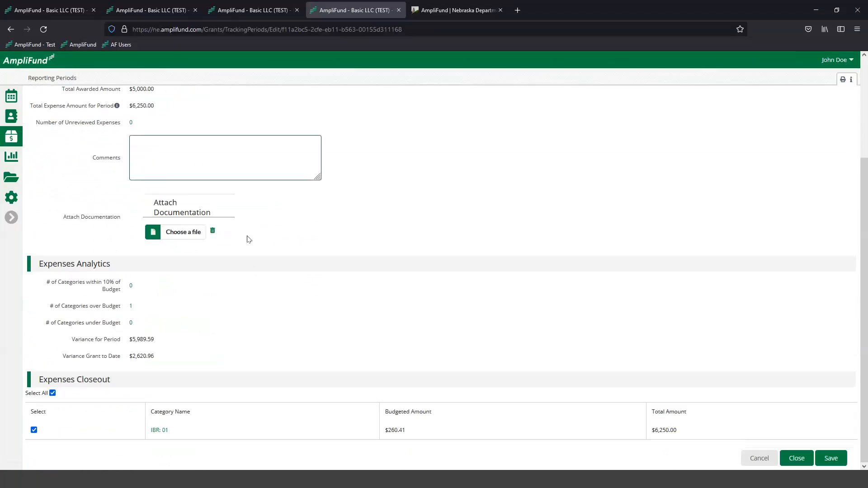
left_click(218, 170)
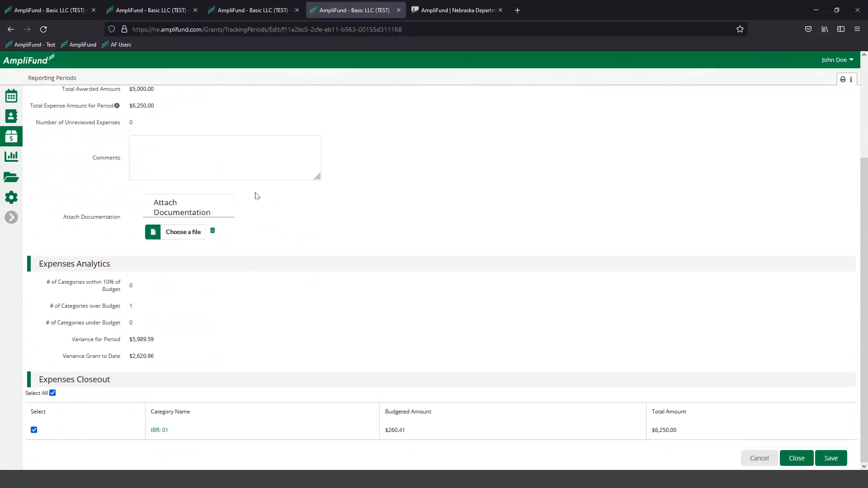
scroll(133, 256, "up", 1)
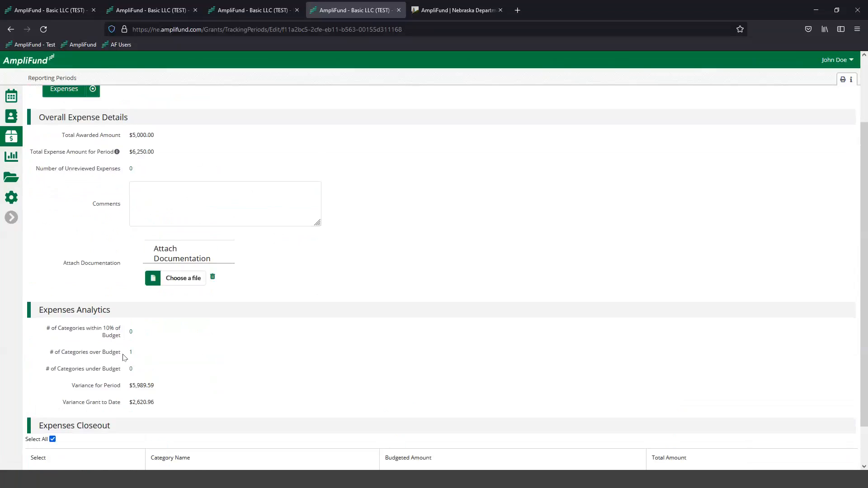
scroll(117, 319, "down", 1)
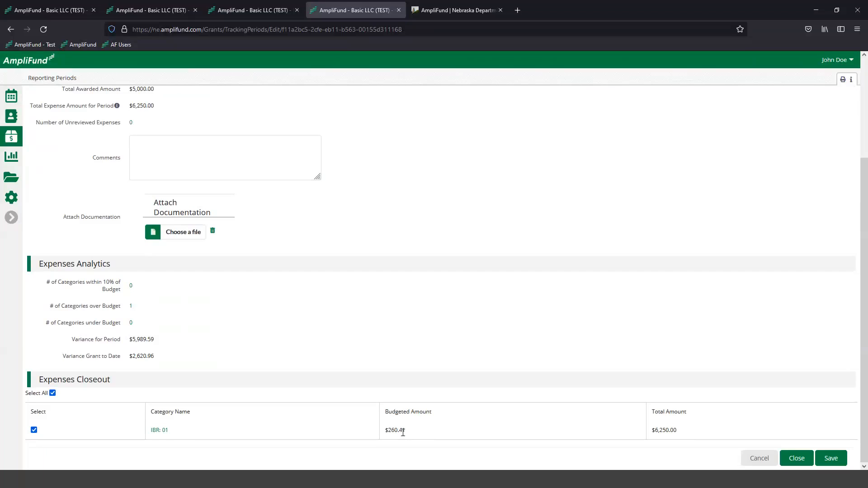
scroll(334, 295, "up", 3)
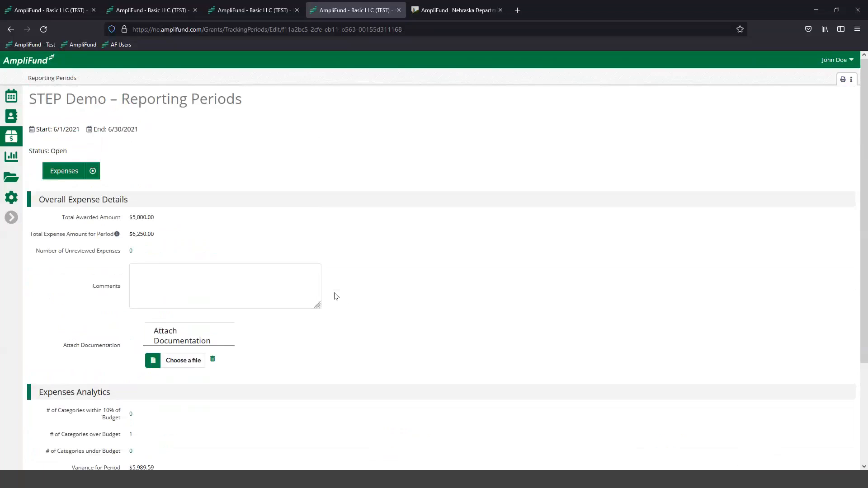
scroll(334, 296, "down", 3)
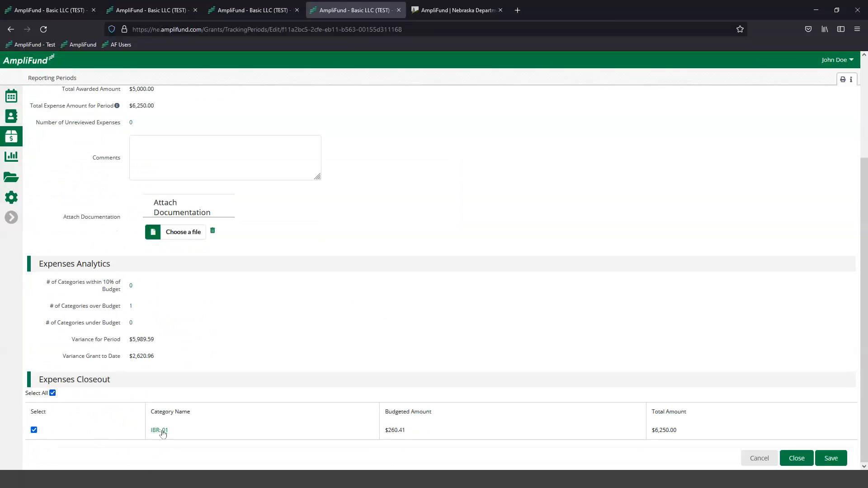
left_click_drag(676, 433, 655, 434)
scroll(682, 417, "up", 3)
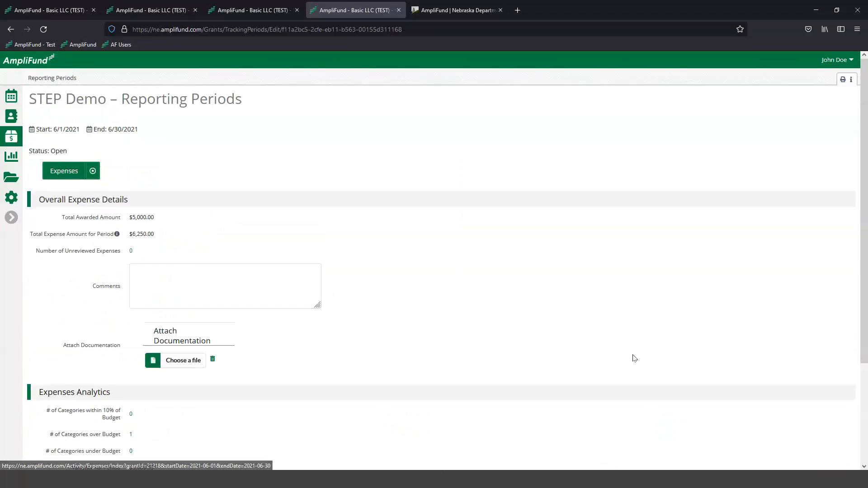
scroll(636, 358, "down", 3)
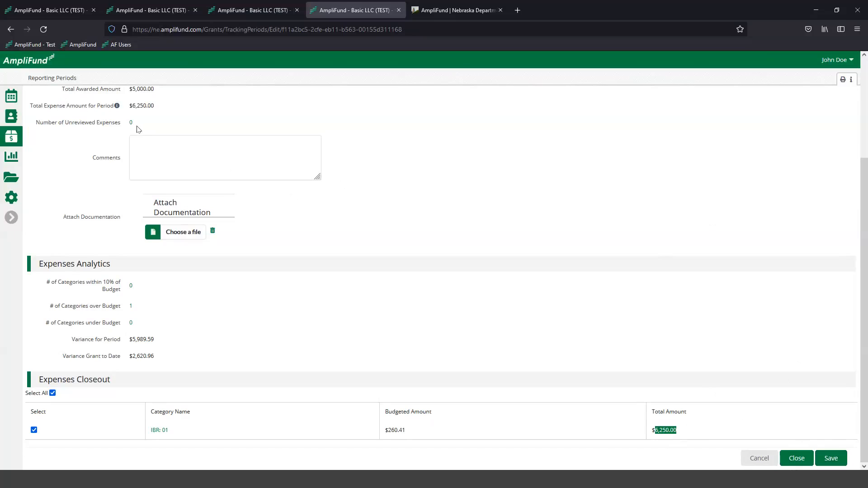
Close the reporting period ending 6/30/2021, sending it to the funder, and return to the grant's reporting periods
left_click(715, 409)
left_click(799, 460)
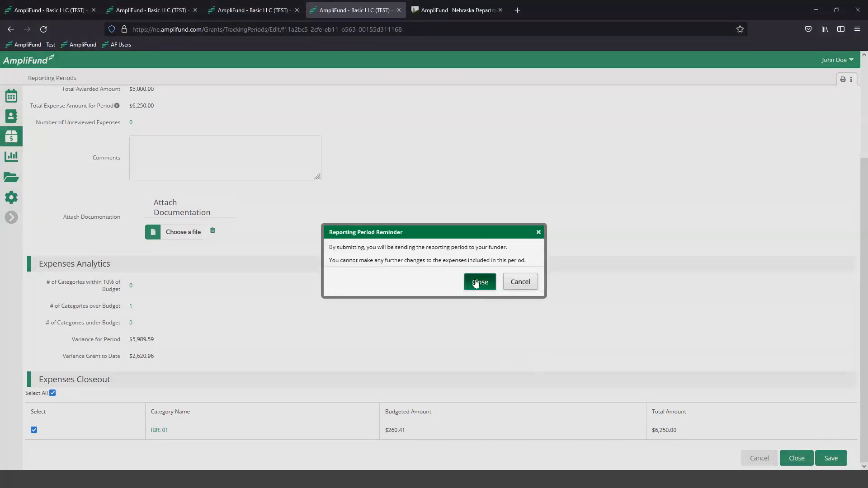
left_click(477, 284)
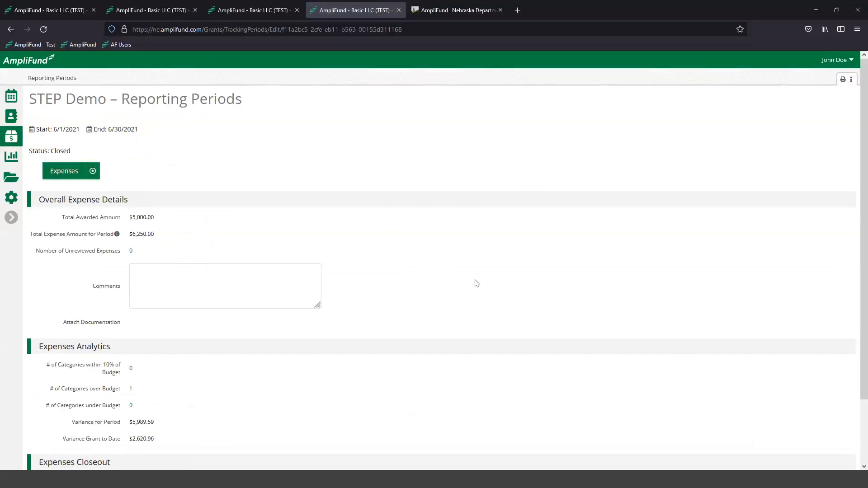
left_click(65, 86)
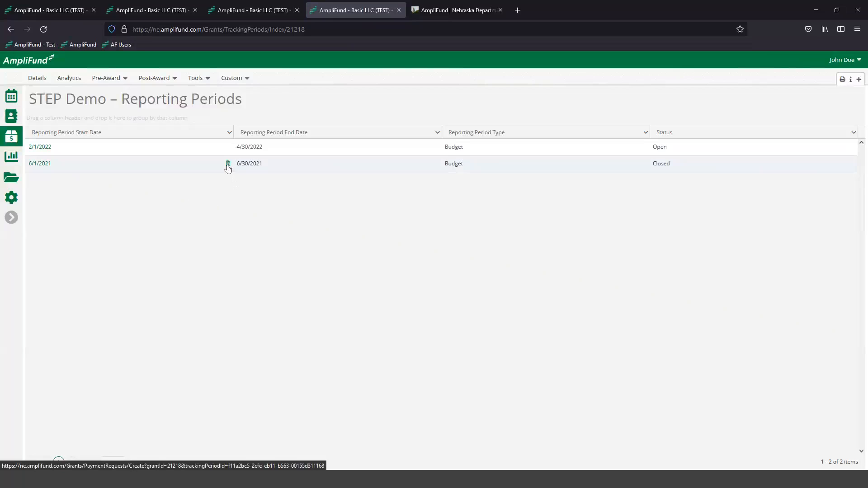
Start a new payment request for the STEP Demo grant, named IBR 1 with 6/30/2021 as the creation date
left_click(158, 79)
mouse_move(164, 126)
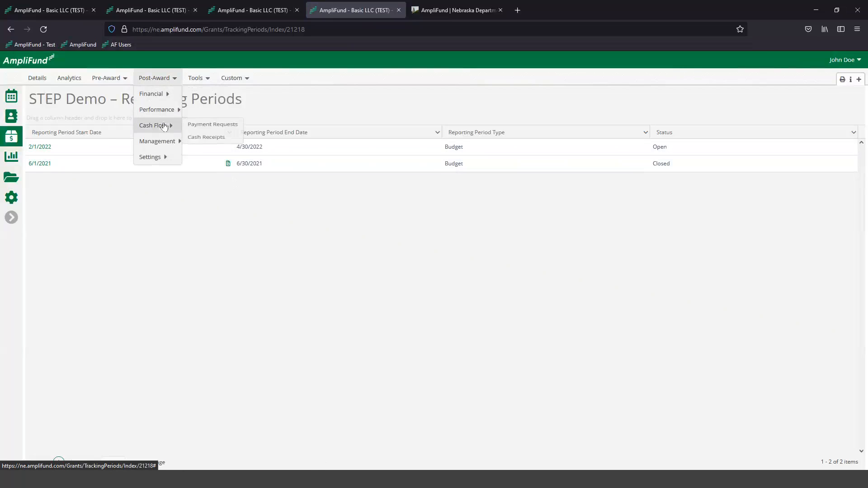
left_click(195, 124)
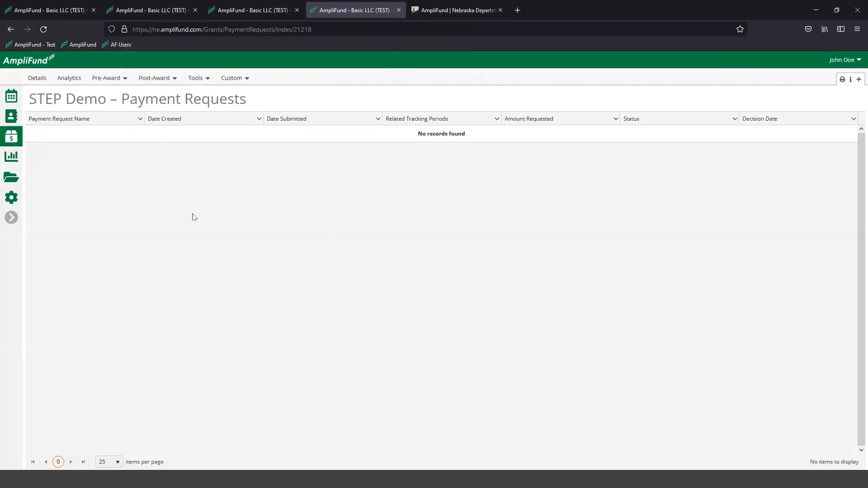
left_click(859, 80)
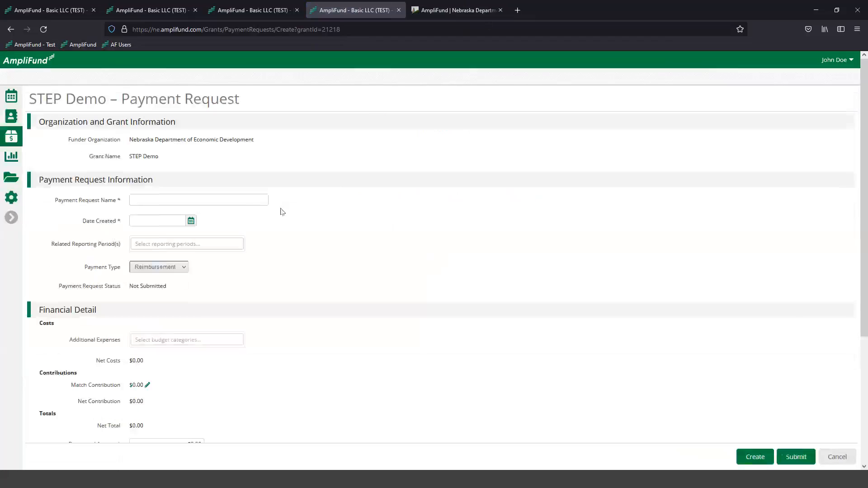
left_click(209, 203)
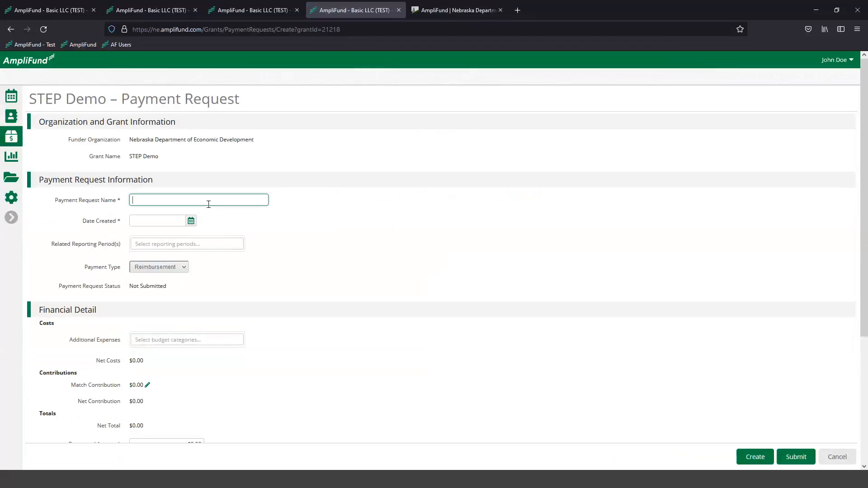
type("IBR 1")
left_click(191, 220)
left_click(137, 235)
left_click(137, 235)
left_click(177, 314)
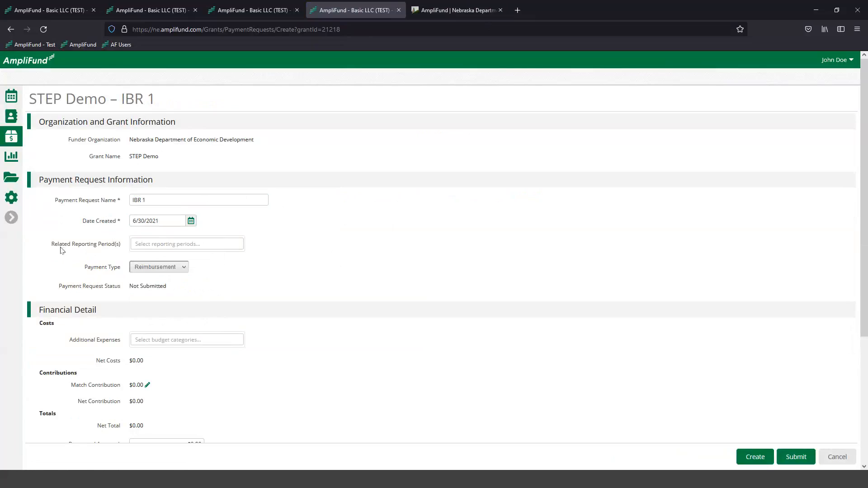
Relate the payment request to the reporting period ending 6/30/2021 and check the costs and contributions it brings in
left_click(170, 244)
left_click(147, 243)
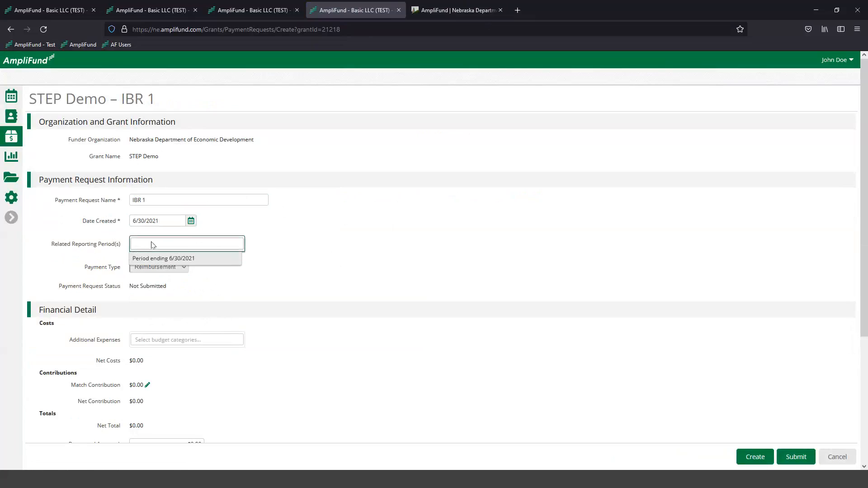
left_click(179, 262)
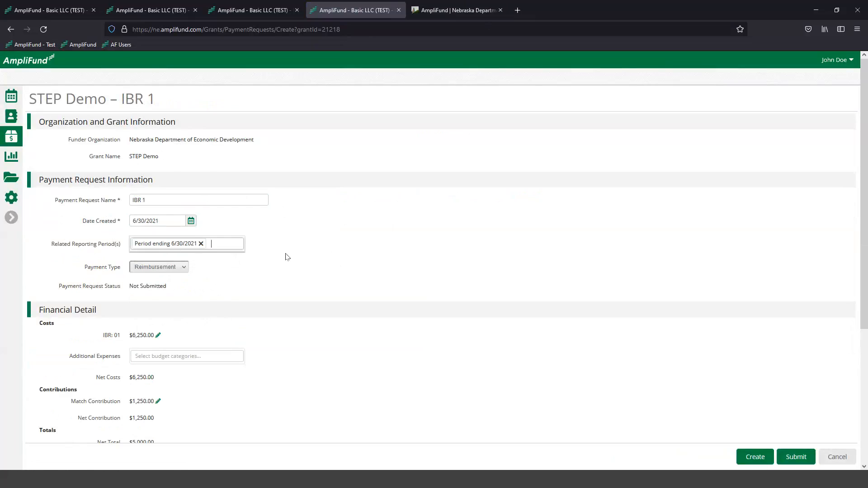
scroll(288, 256, "down", 2)
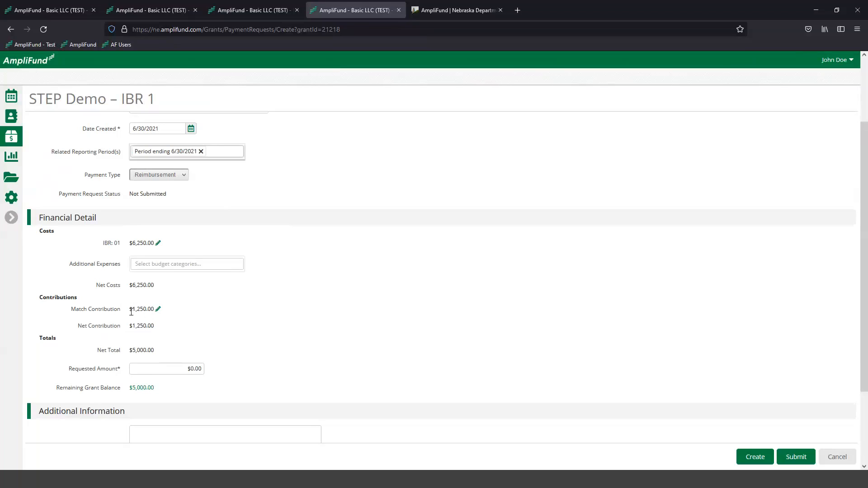
scroll(250, 332, "up", 2)
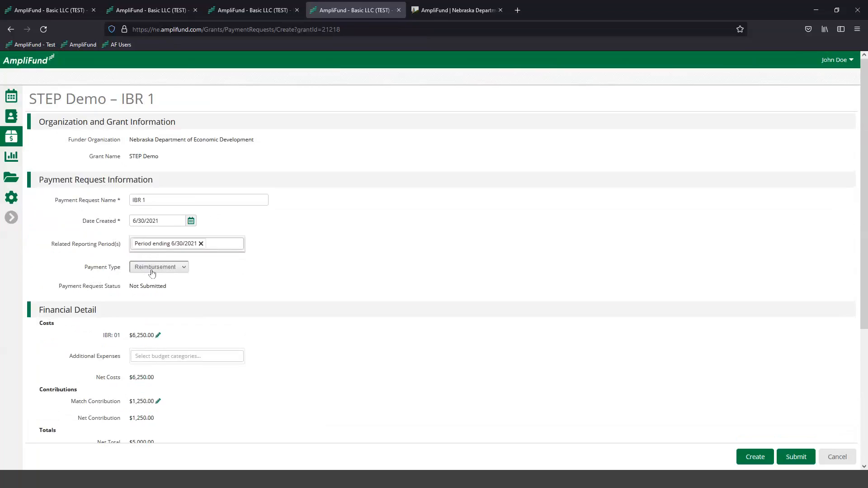
Try an adjusted match contribution of $0.00 in the financial detail and remove the adjustment again
scroll(211, 227, "down", 3)
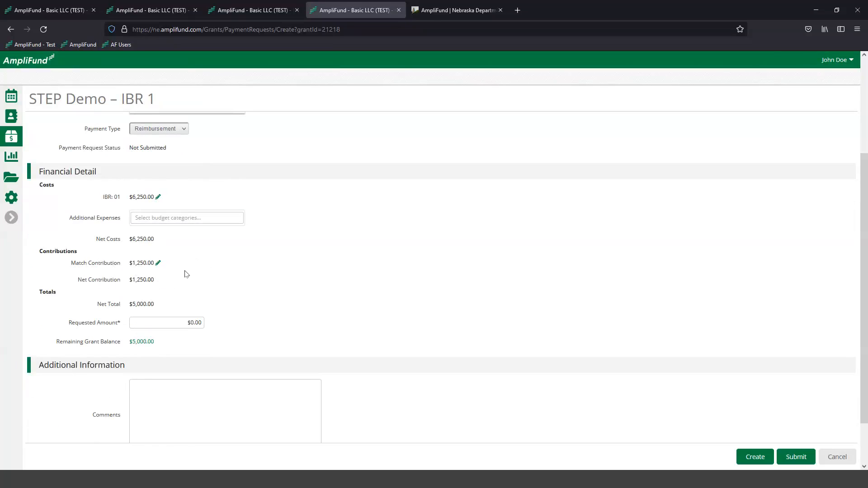
left_click(158, 263)
left_click(167, 279)
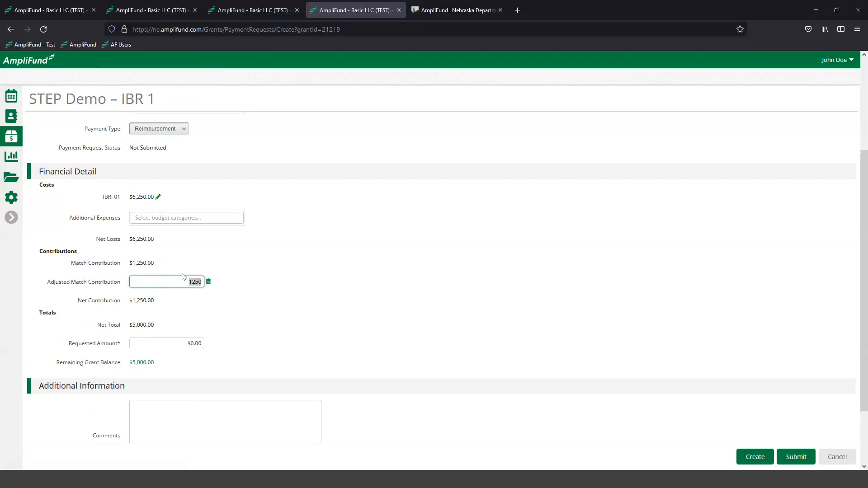
scroll(249, 274, "up", 2)
key("BackSpace")
left_click(249, 360)
scroll(248, 357, "down", 3)
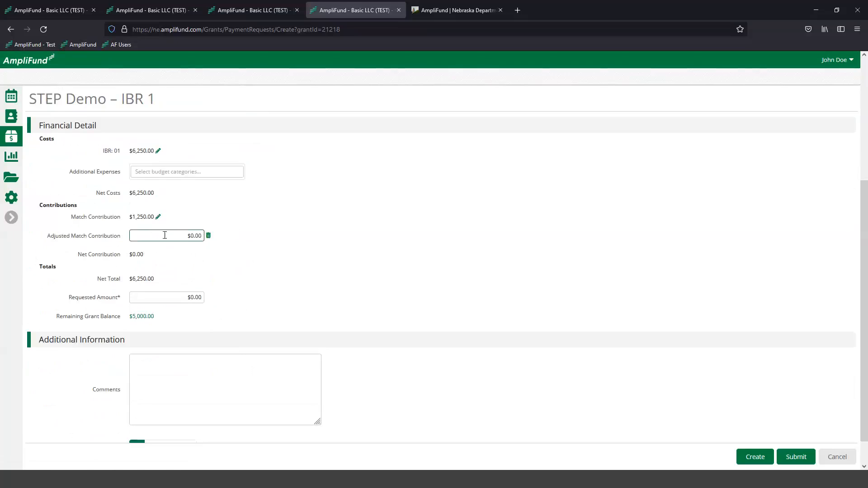
left_click_drag(145, 255, 76, 254)
left_click(147, 255)
left_click(210, 237)
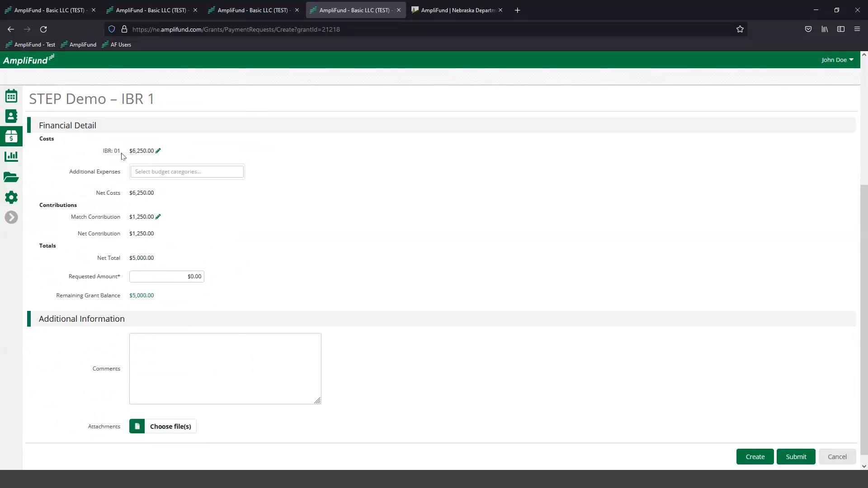
Review the match contribution and set the payment request's requested amount to $5,000.00
left_click_drag(71, 217, 181, 223)
left_click(181, 223)
left_click(165, 278)
left_click(255, 269)
scroll(260, 264, "down", 1)
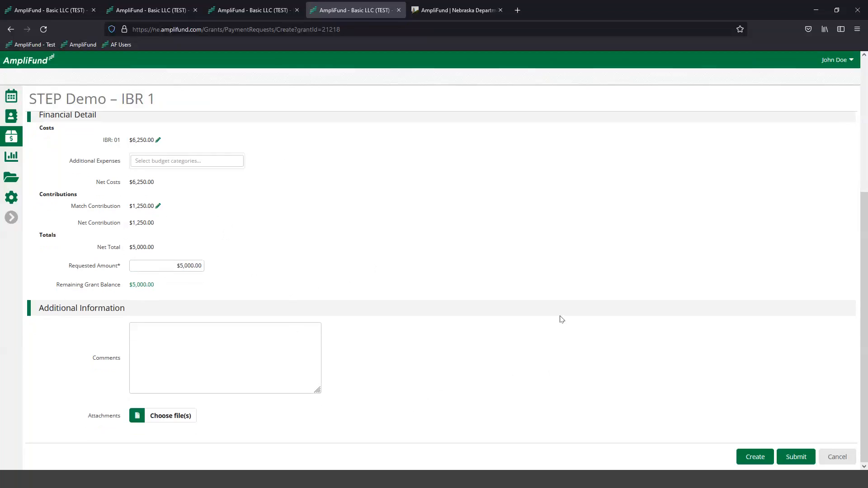
Check the completed IBR 1 payment request and submit it to the funder, confirming the submission
scroll(589, 363, "up", 1)
scroll(589, 363, "up", 4)
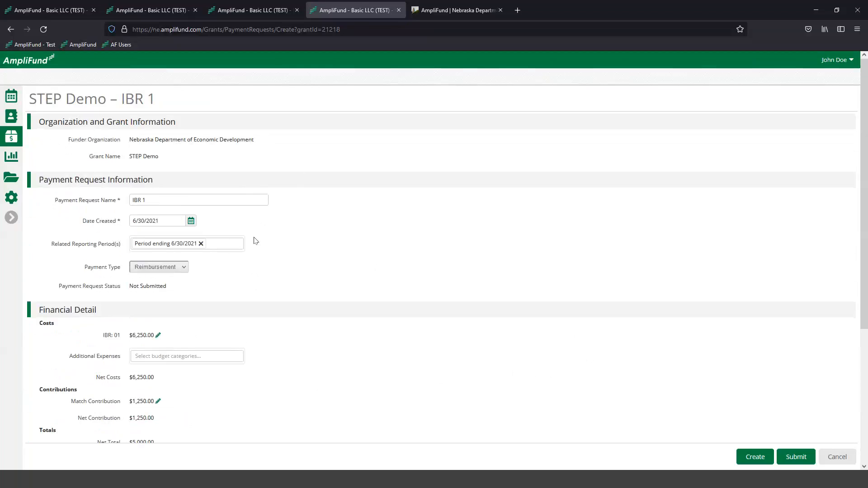
left_click(236, 250)
left_click(747, 461)
left_click(799, 457)
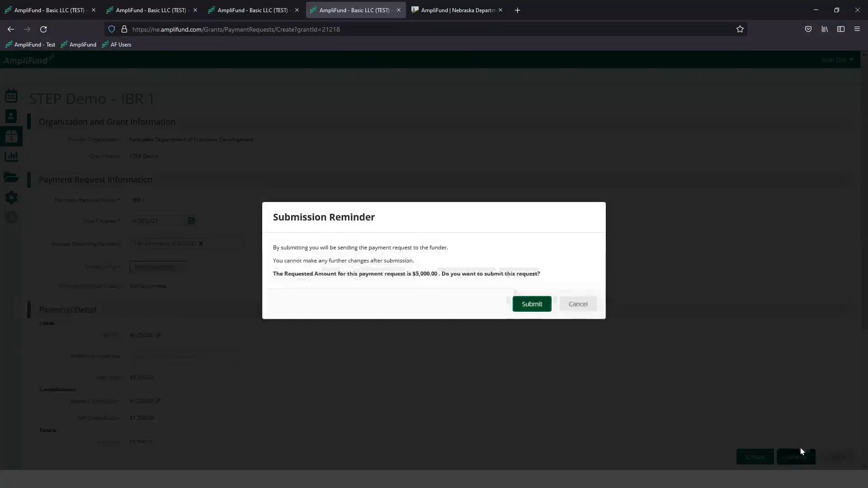
left_click(529, 306)
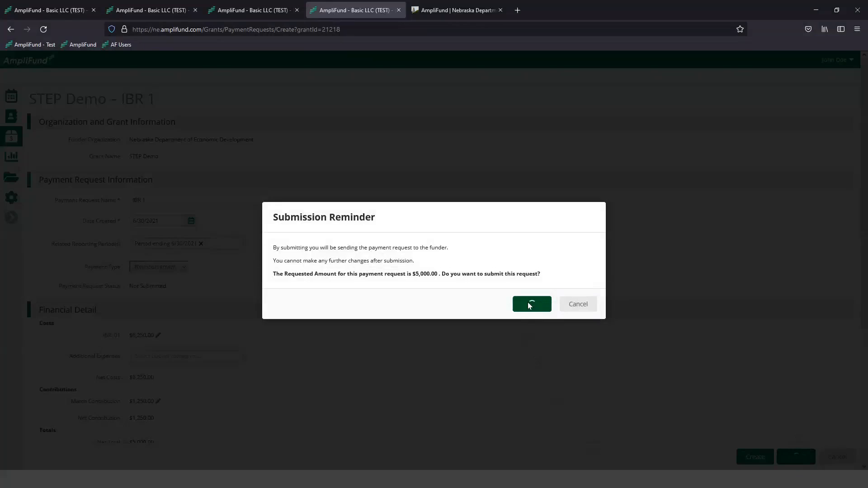